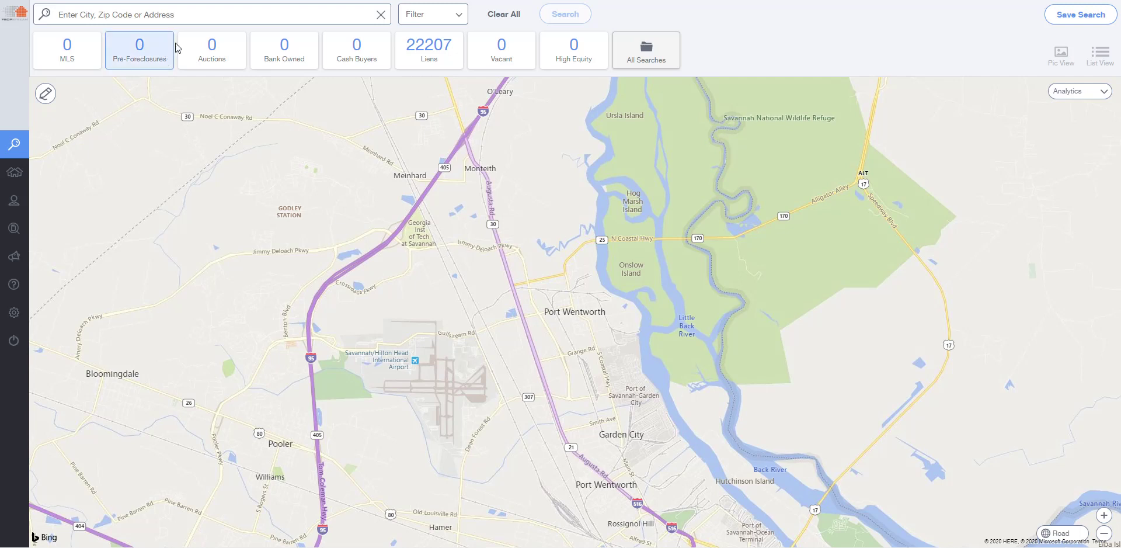
# Rerun the recent 'Port Wentworth, GA' search, then zoom the map in one level and back out
pyautogui.click(194, 16)
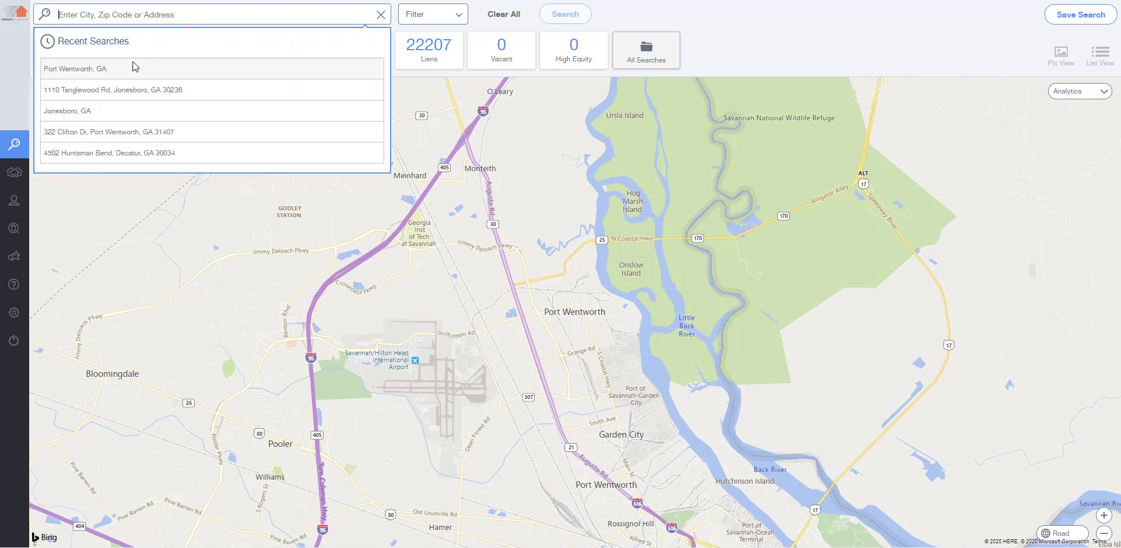
pyautogui.click(97, 69)
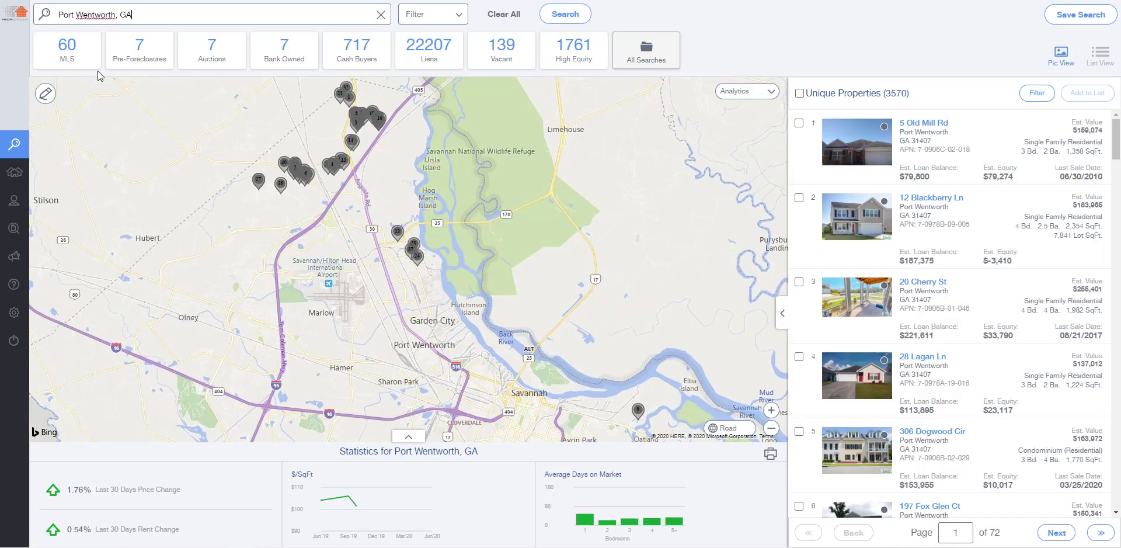
pyautogui.doubleClick(771, 410)
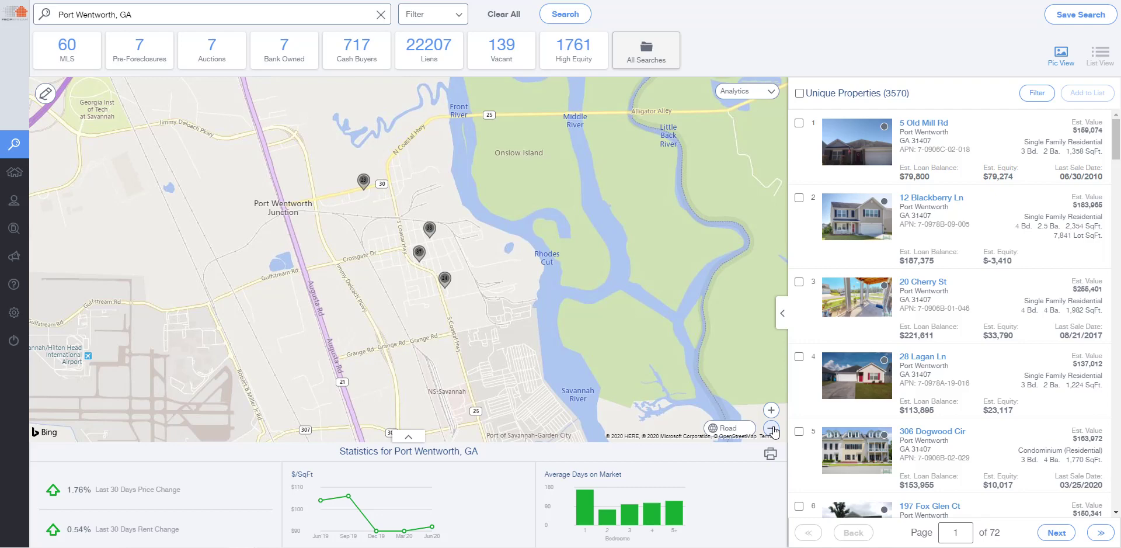
pyautogui.click(771, 428)
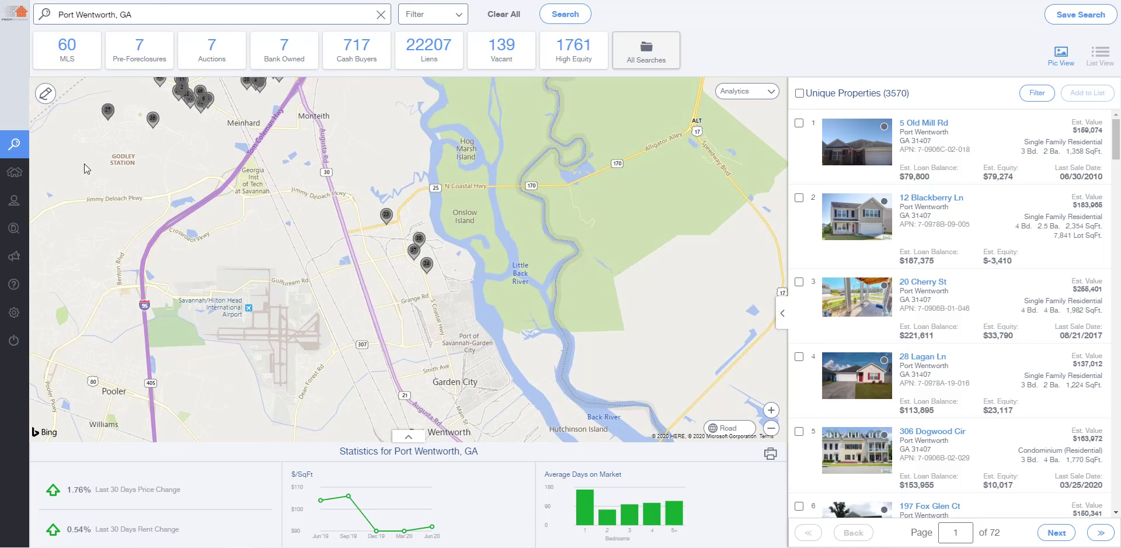
# Draw a five-corner area from Port Wentworth Junction to Garden City and search inside it
pyautogui.click(45, 93)
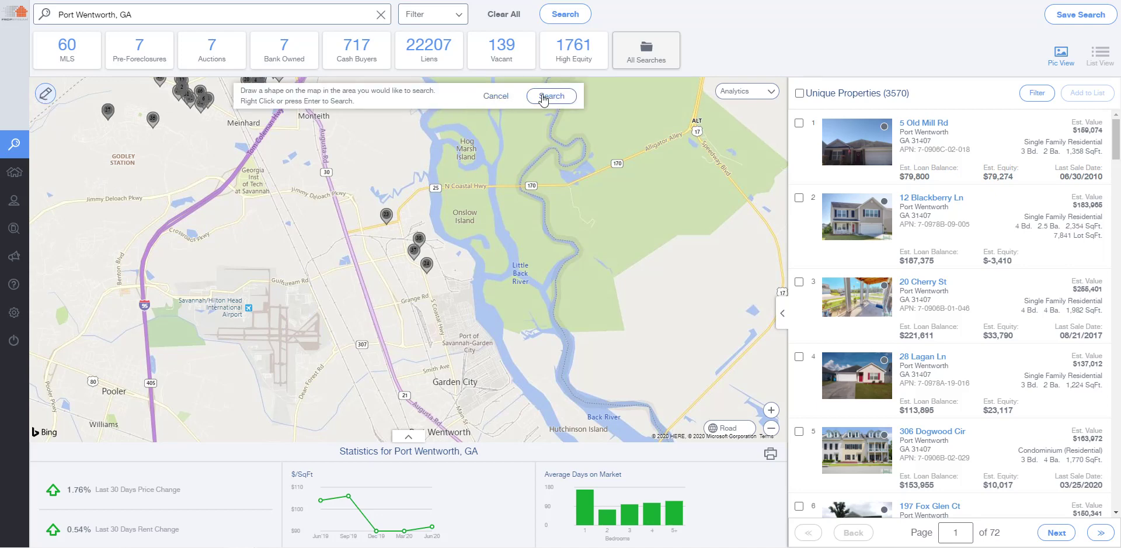
pyautogui.click(346, 227)
pyautogui.click(418, 188)
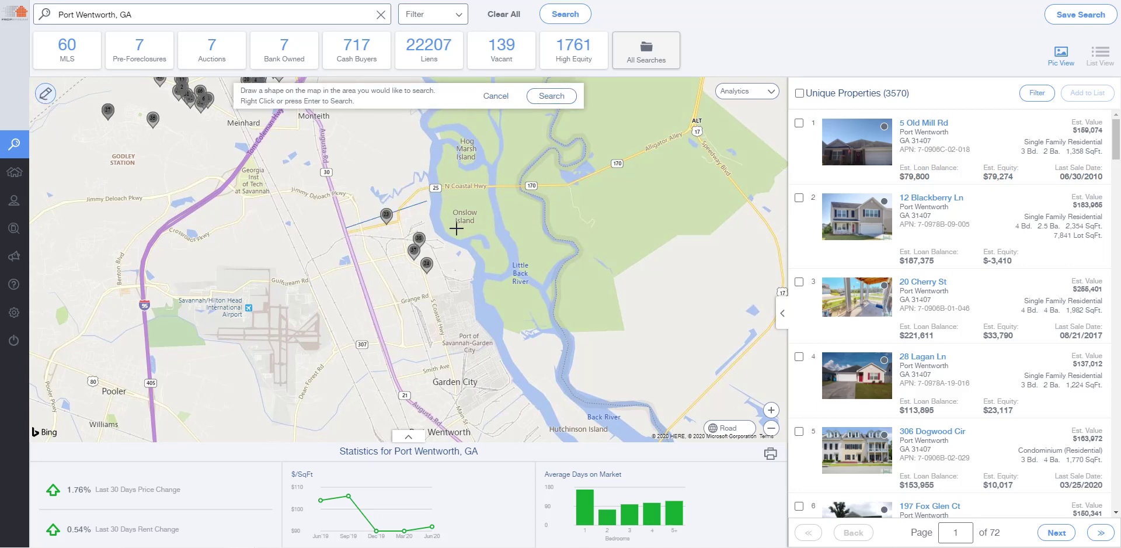
pyautogui.click(469, 257)
pyautogui.click(498, 340)
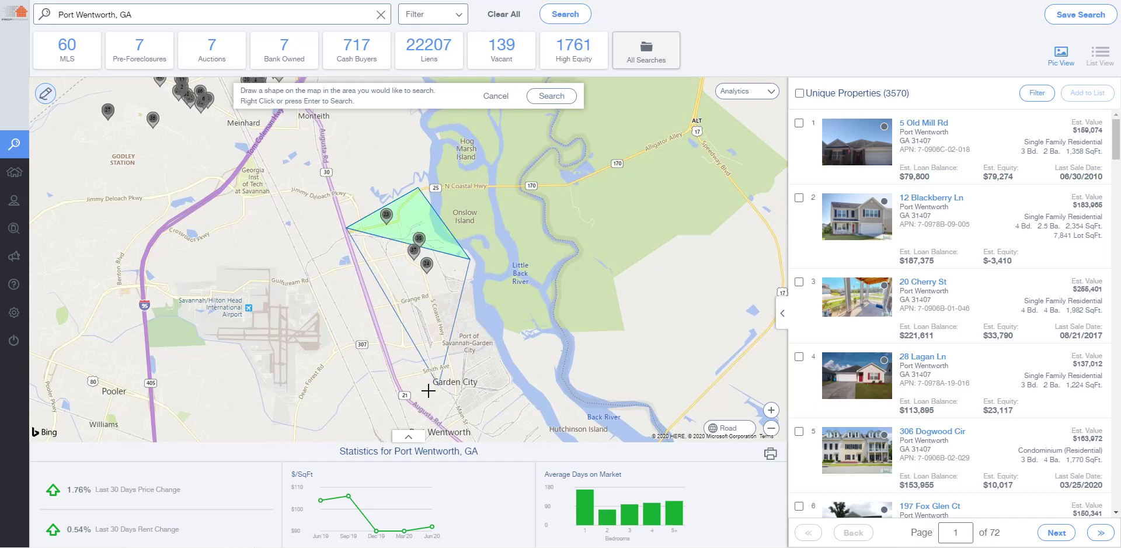
pyautogui.click(400, 385)
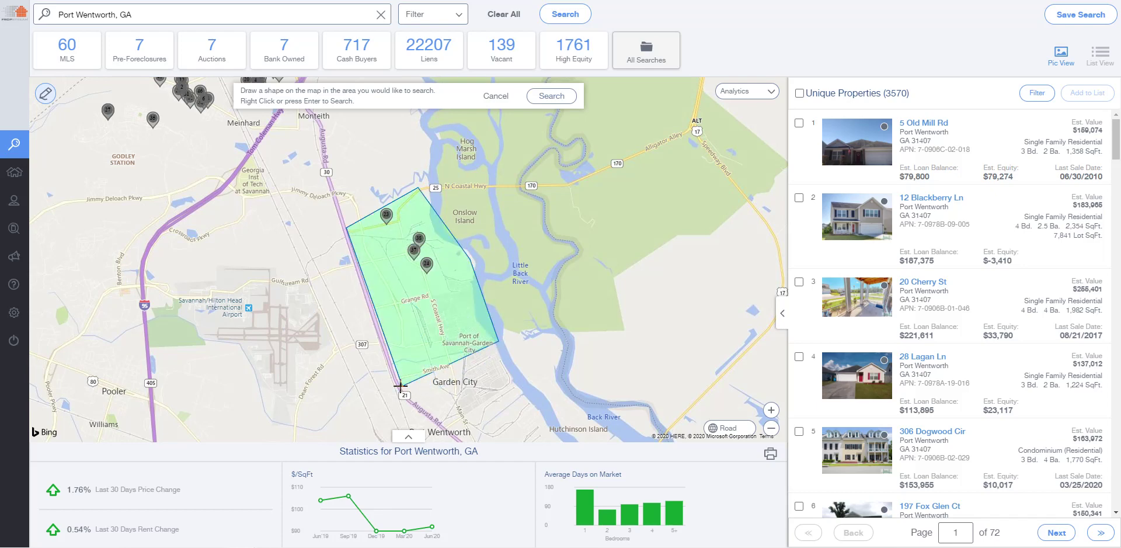
pyautogui.rightClick(401, 384)
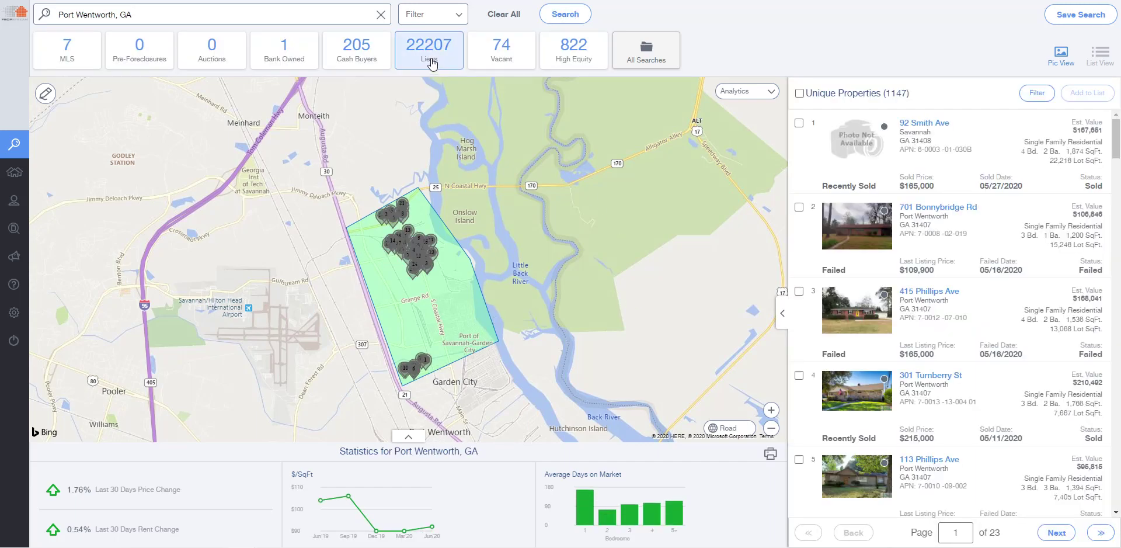
# Set the MLS Status listing amount maximum to 1500 in the search filters
pyautogui.click(435, 19)
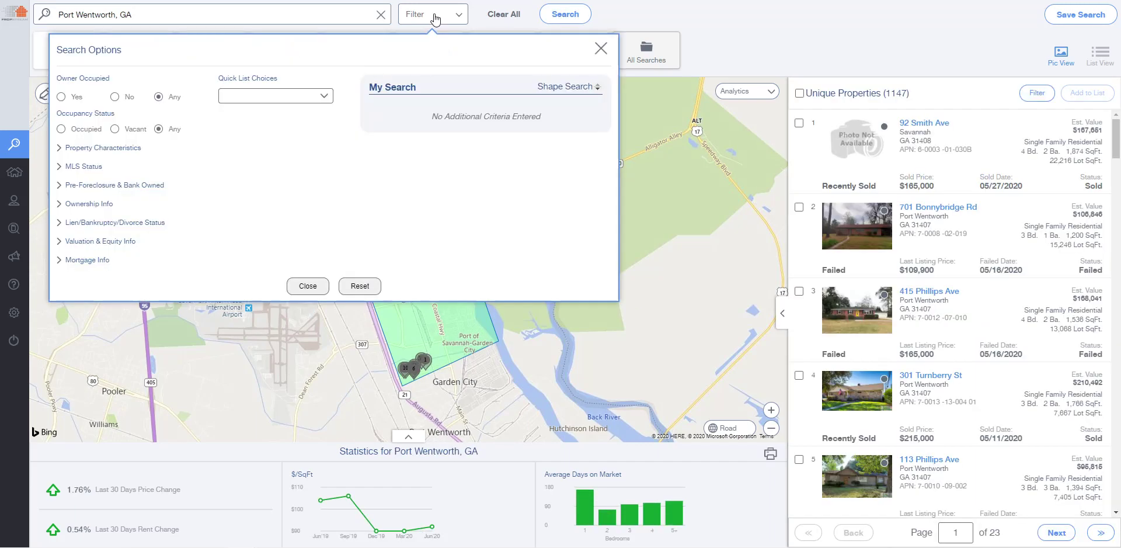
pyautogui.click(89, 167)
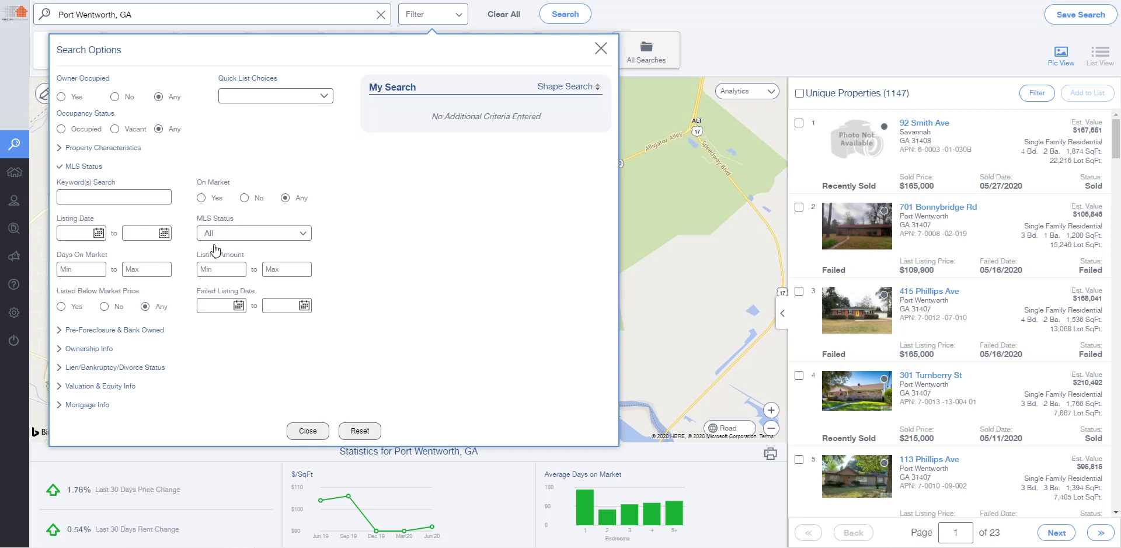
pyautogui.click(286, 271)
pyautogui.write('1500')
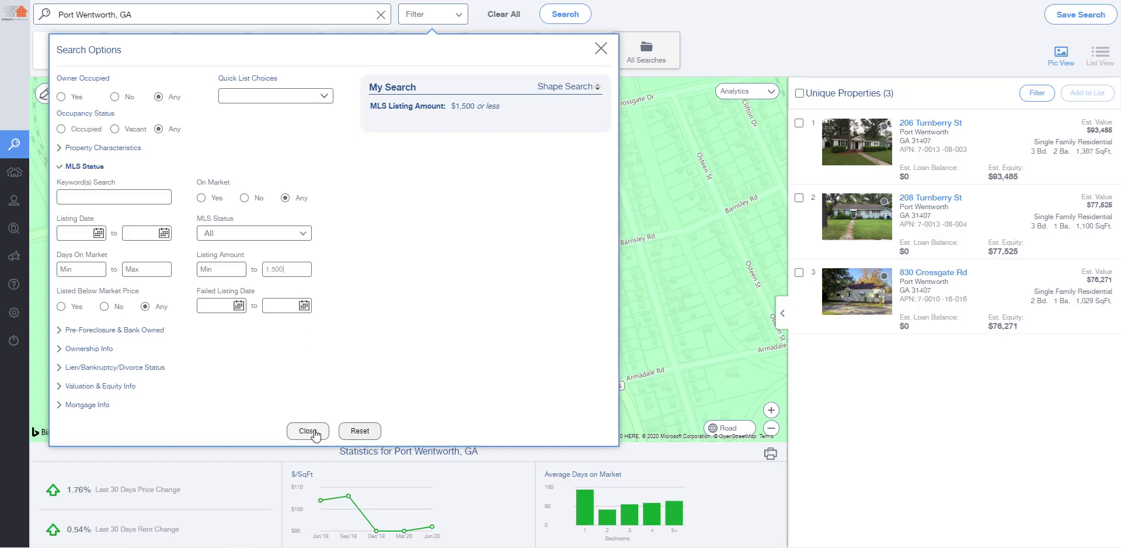
pyautogui.click(308, 431)
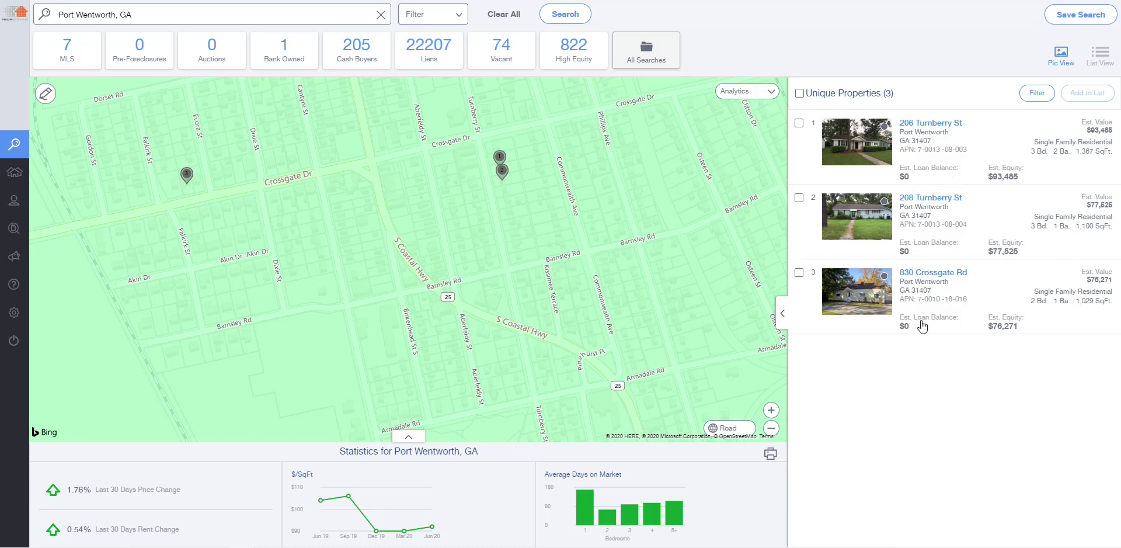
# Open 206 Turnberry St's record and view its MLS Details, showing a $995 rent listing
pyautogui.click(770, 430)
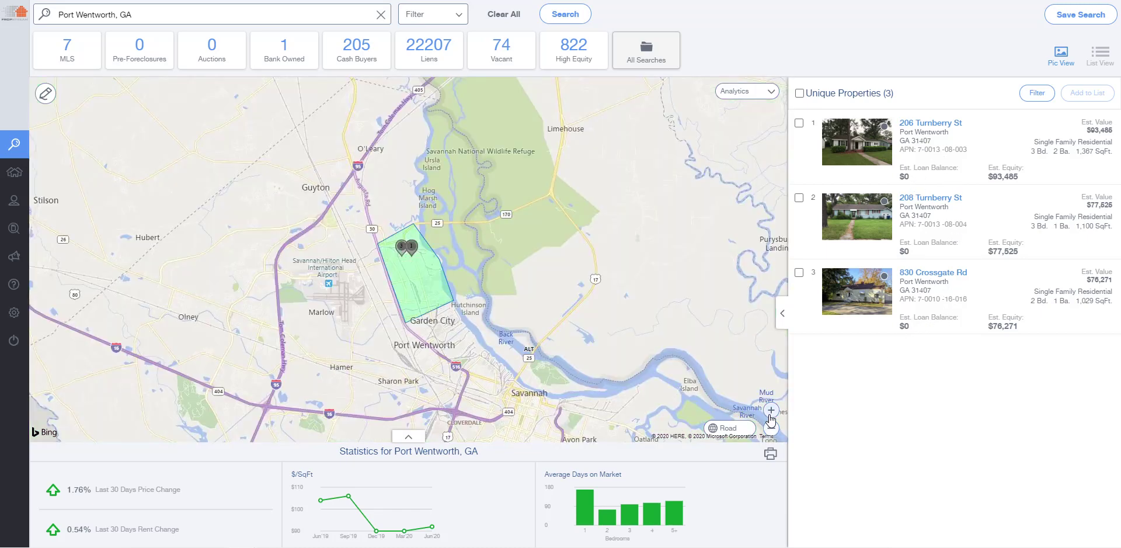
pyautogui.click(770, 411)
pyautogui.click(770, 411)
pyautogui.click(771, 411)
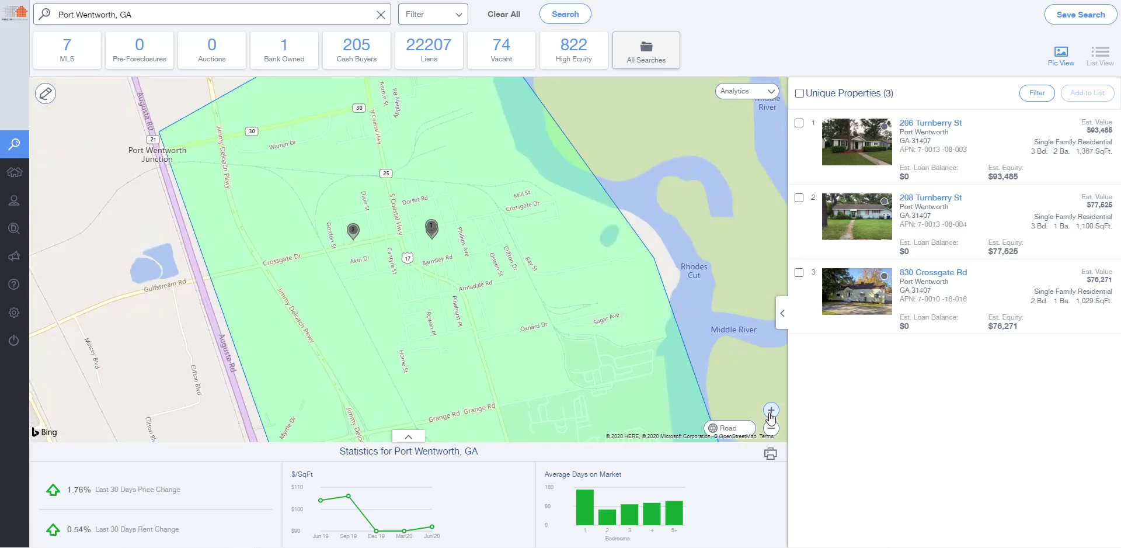
pyautogui.click(916, 124)
pyautogui.click(325, 272)
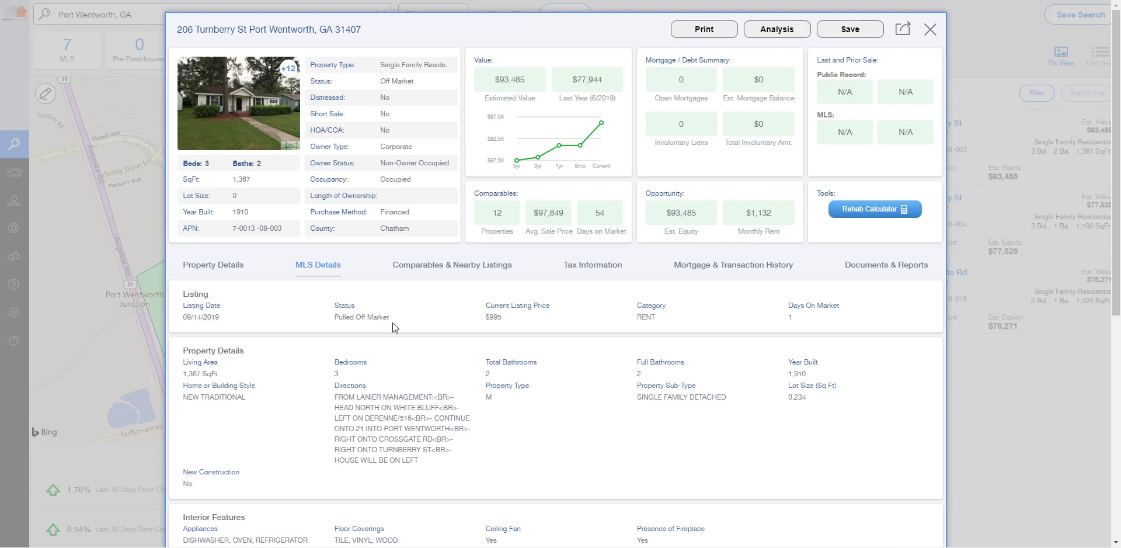
pyautogui.scroll(-1, 564, 325)
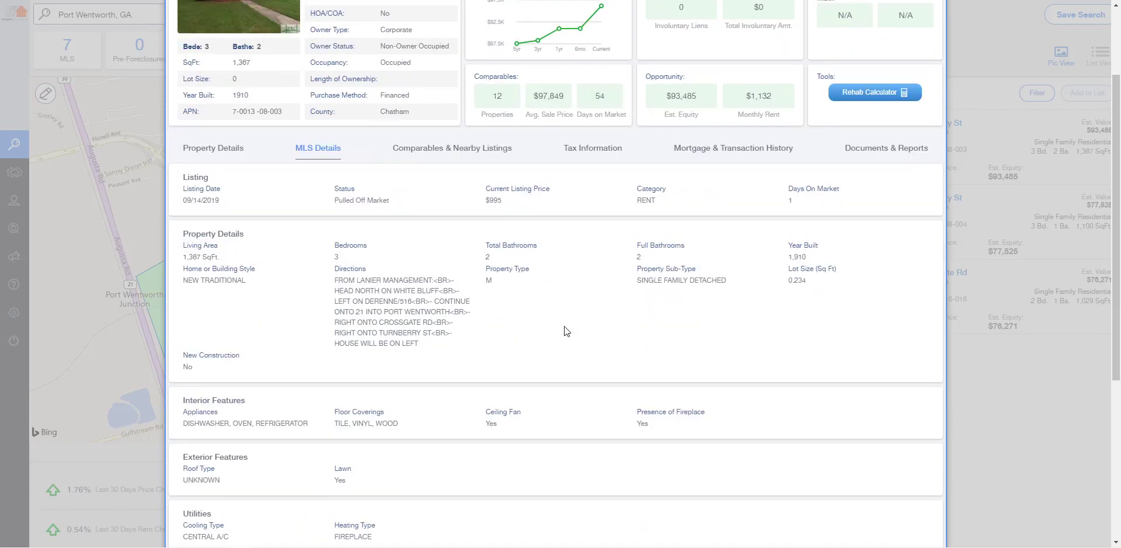
pyautogui.scroll(-3, 564, 326)
pyautogui.scroll(2, 564, 327)
pyautogui.scroll(-4, 533, 338)
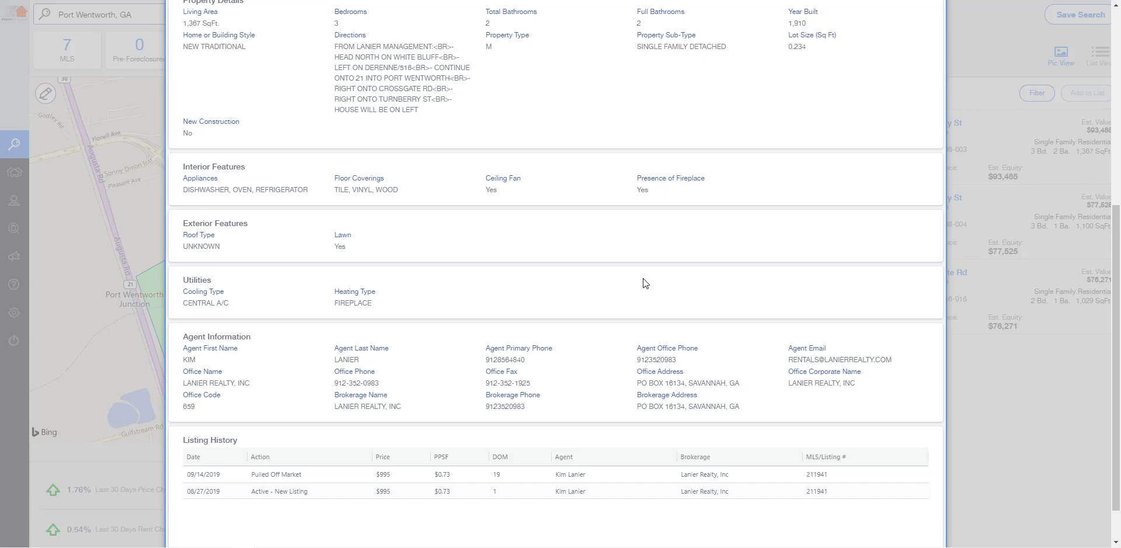
pyautogui.scroll(6, 640, 278)
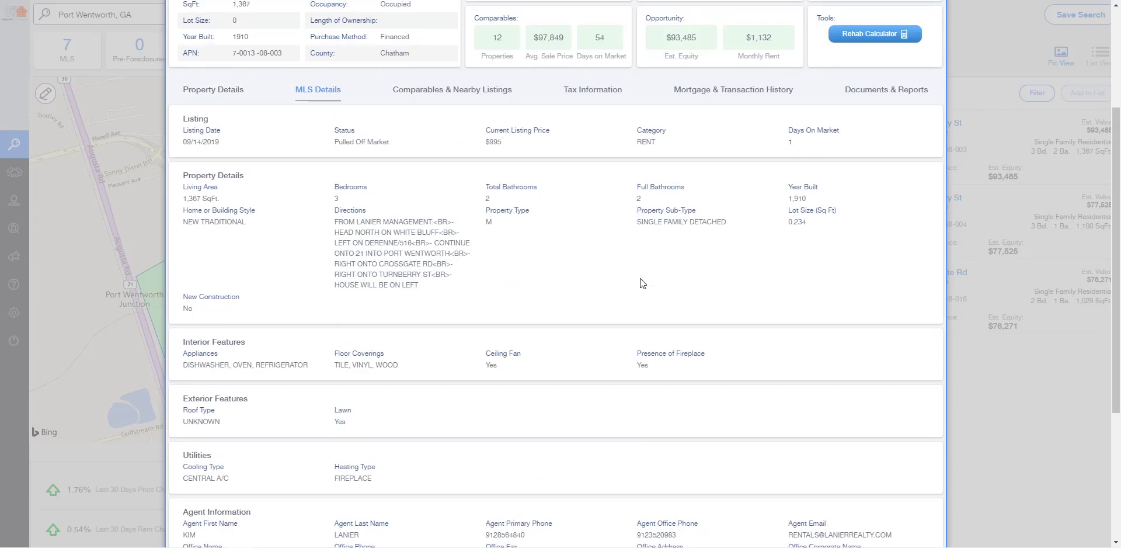
pyautogui.click(930, 33)
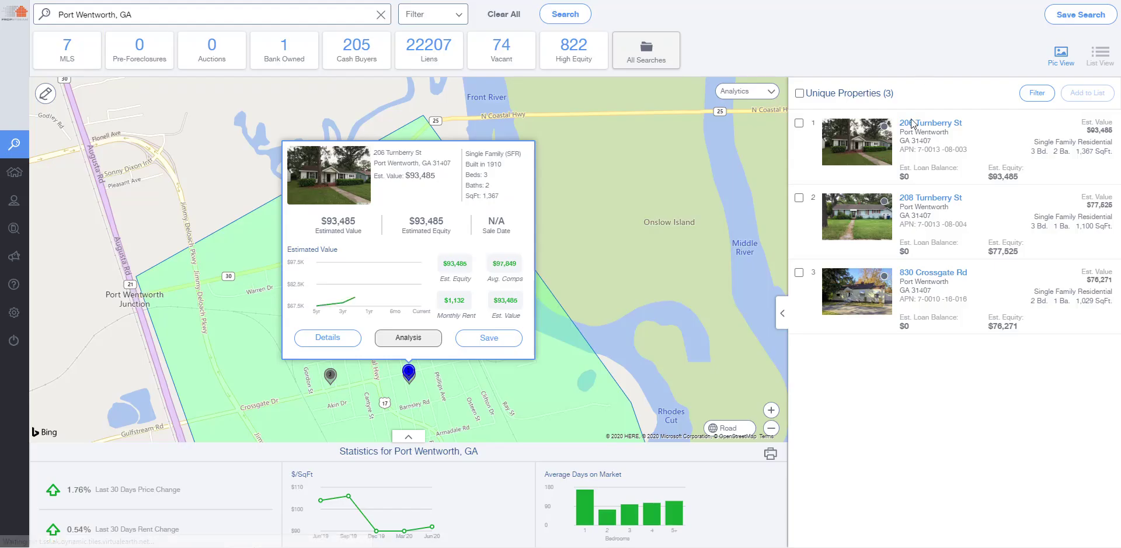
pyautogui.click(925, 199)
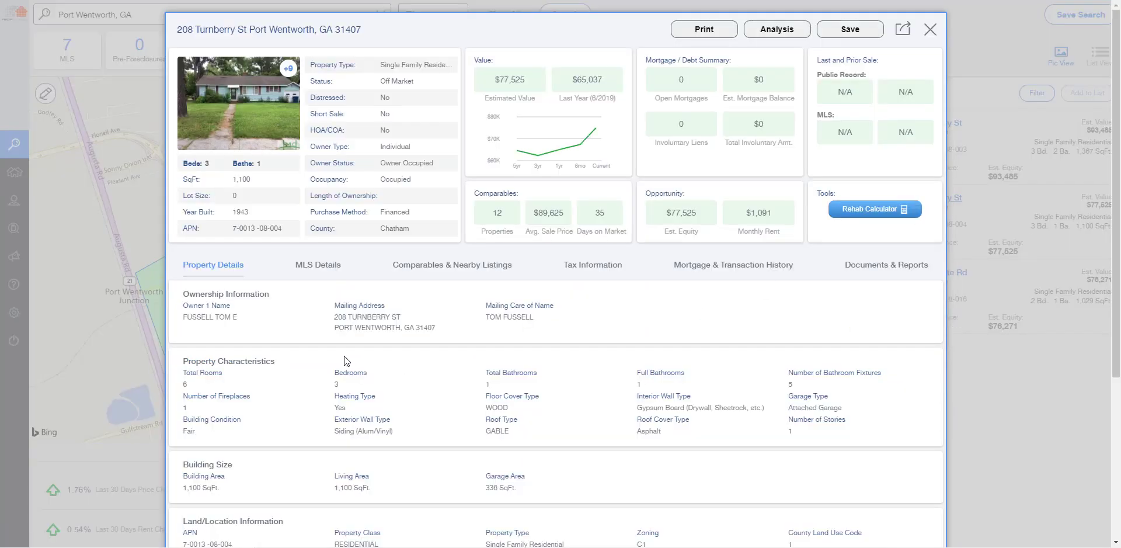
pyautogui.click(301, 269)
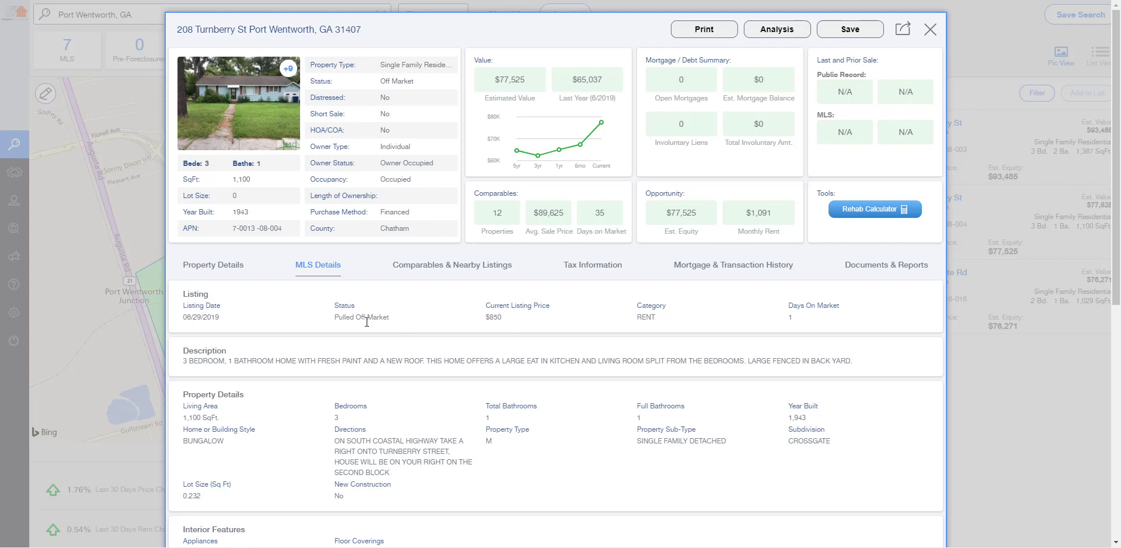
pyautogui.click(930, 30)
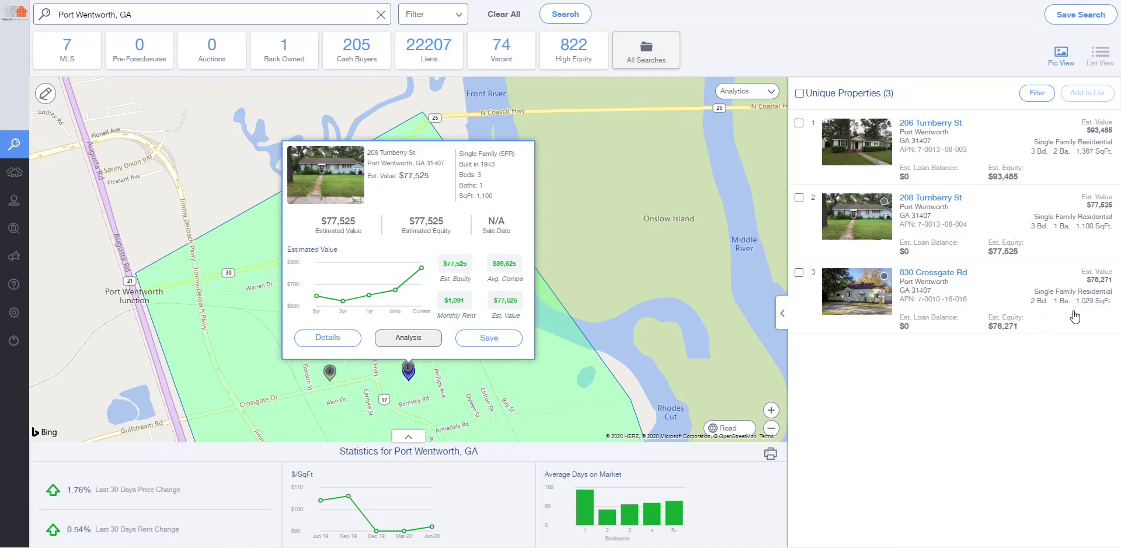
pyautogui.click(934, 272)
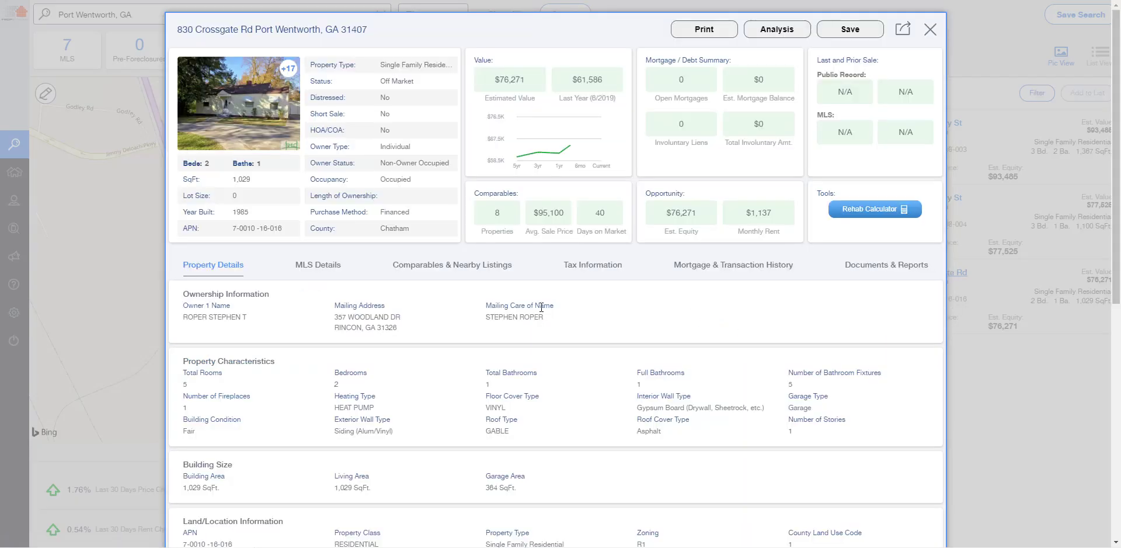
pyautogui.click(318, 267)
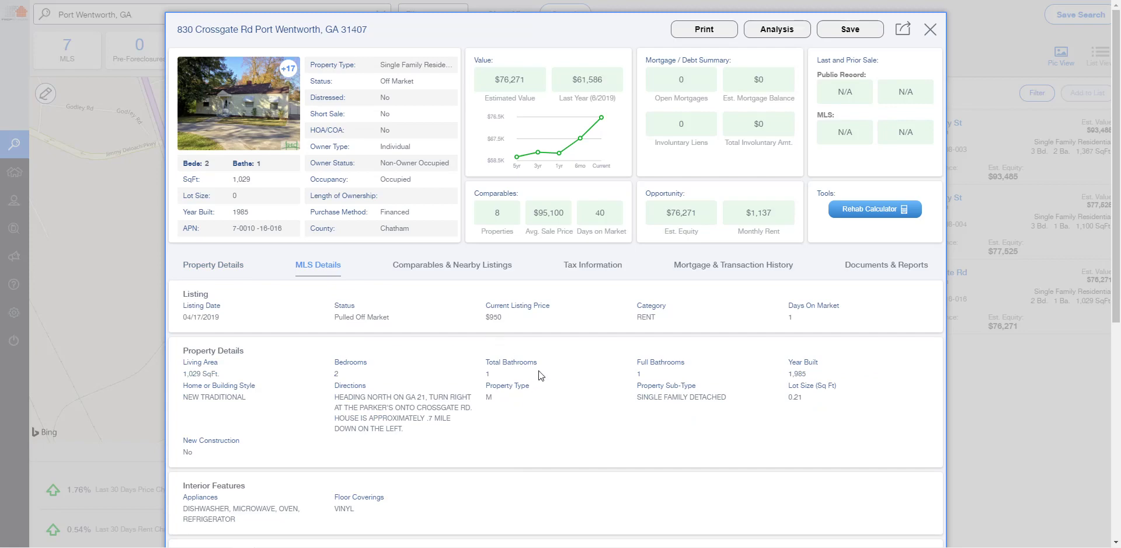
pyautogui.scroll(-3, 538, 371)
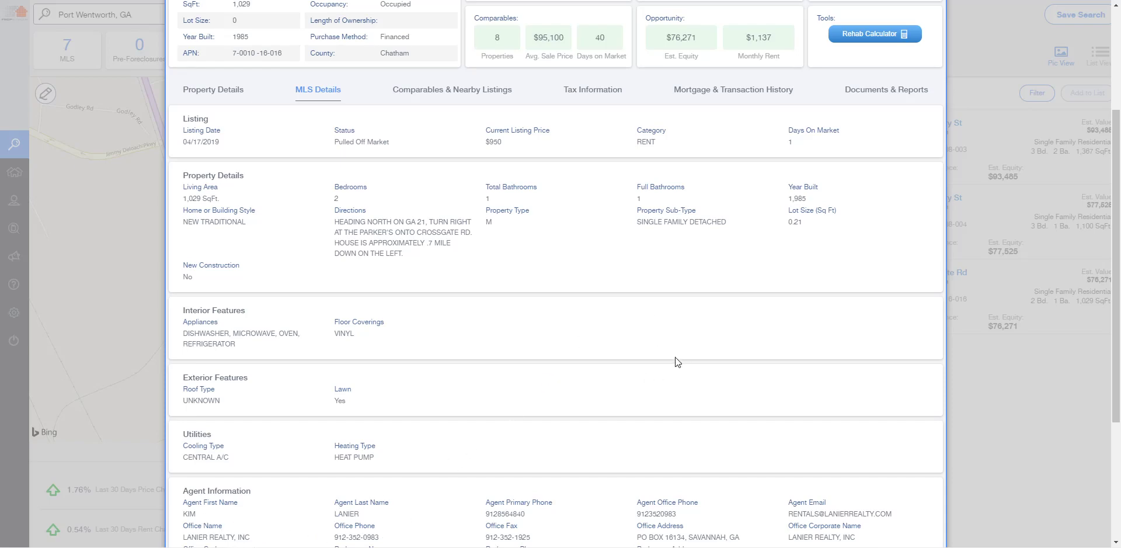
pyautogui.scroll(3, 675, 365)
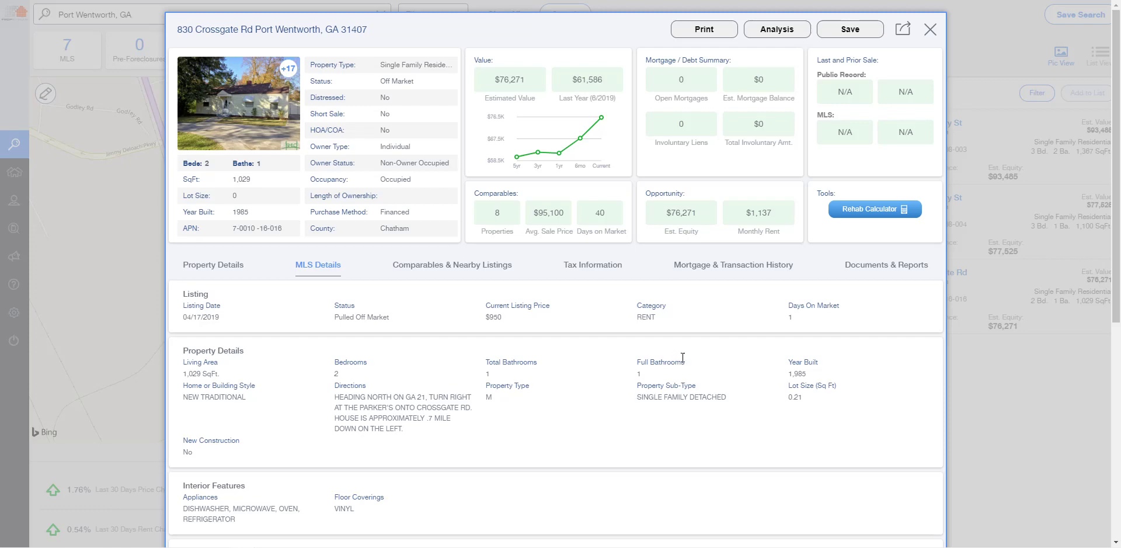
pyautogui.click(930, 29)
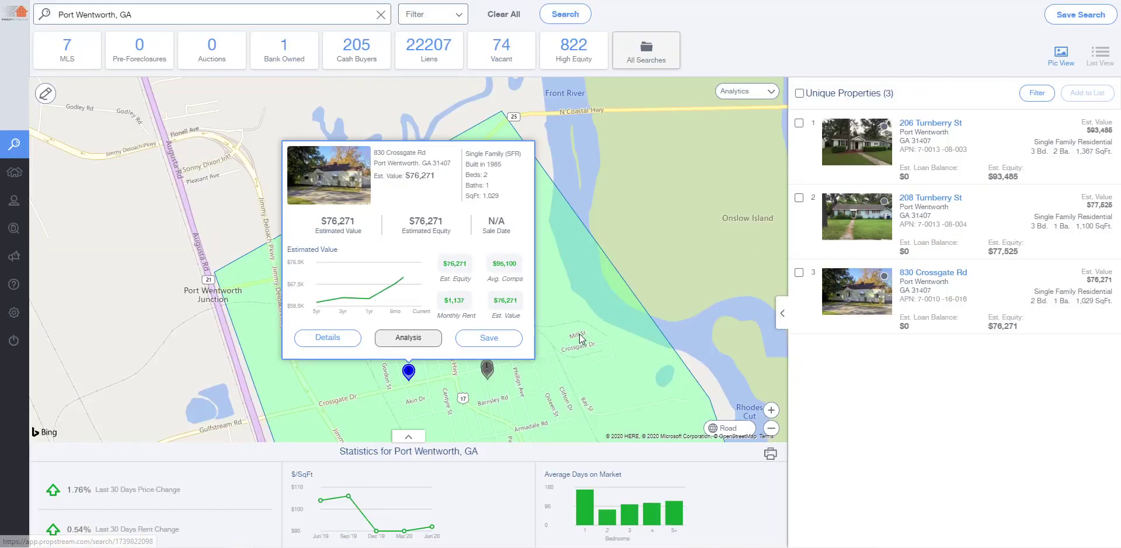